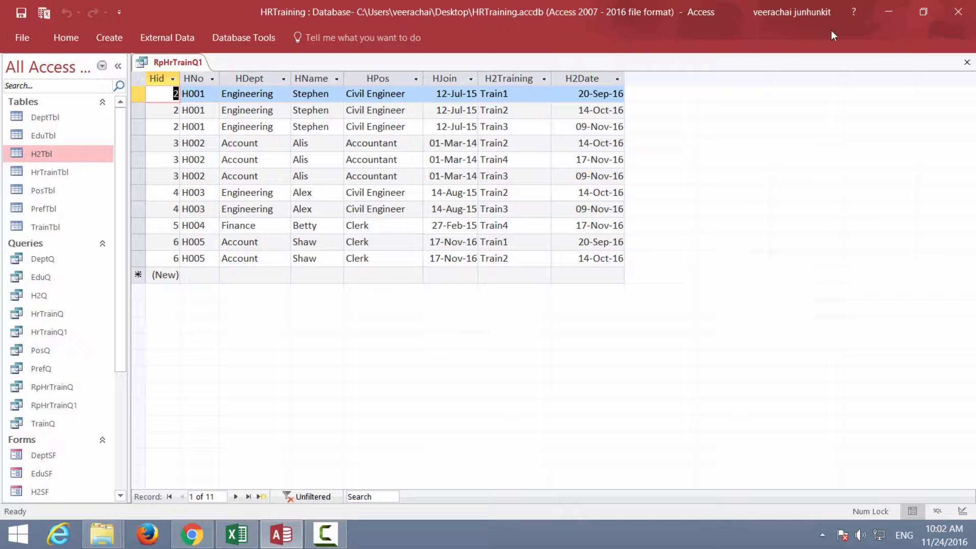
# Close the RpHrTrainQ1 query with its design changes saved, and duplicate it as RpHrTrainQ2.
pyautogui.click(968, 62)
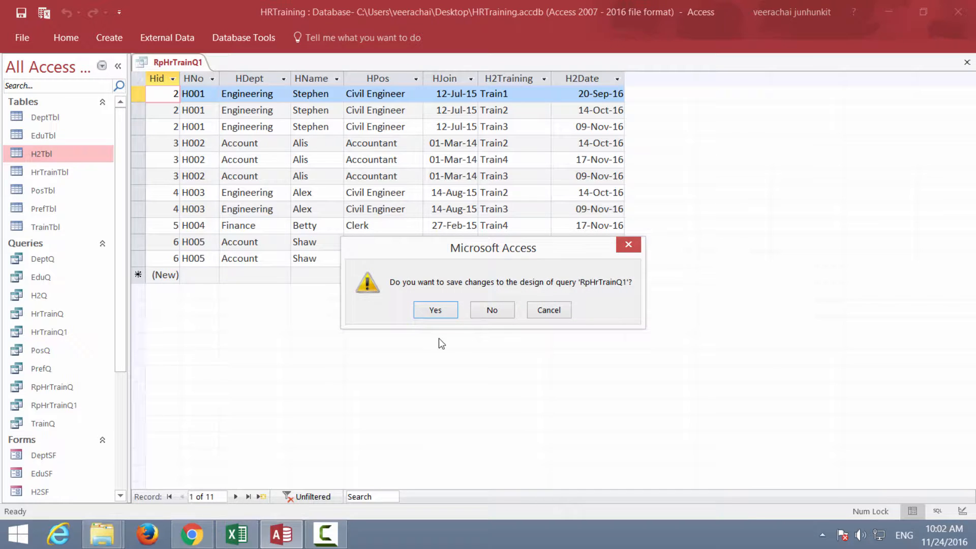
pyautogui.click(436, 311)
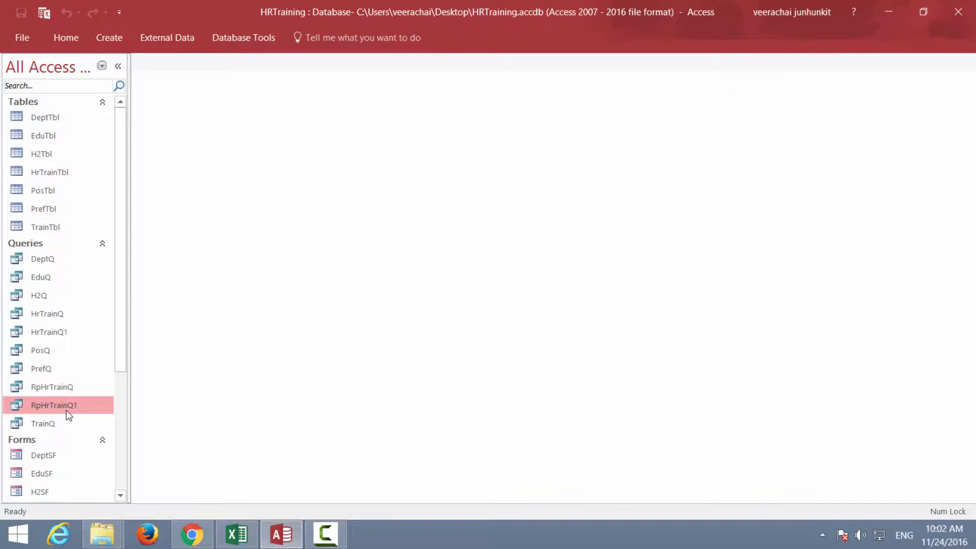
pyautogui.hotkey('ctrl', 'c')
pyautogui.hotkey('ctrl', 'v')
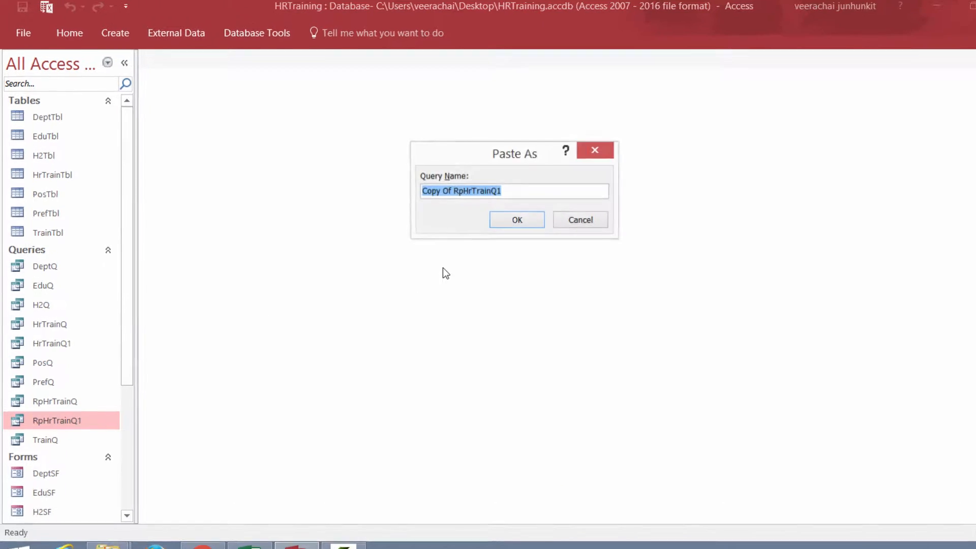
pyautogui.moveTo(431, 187); pyautogui.dragTo(387, 185)
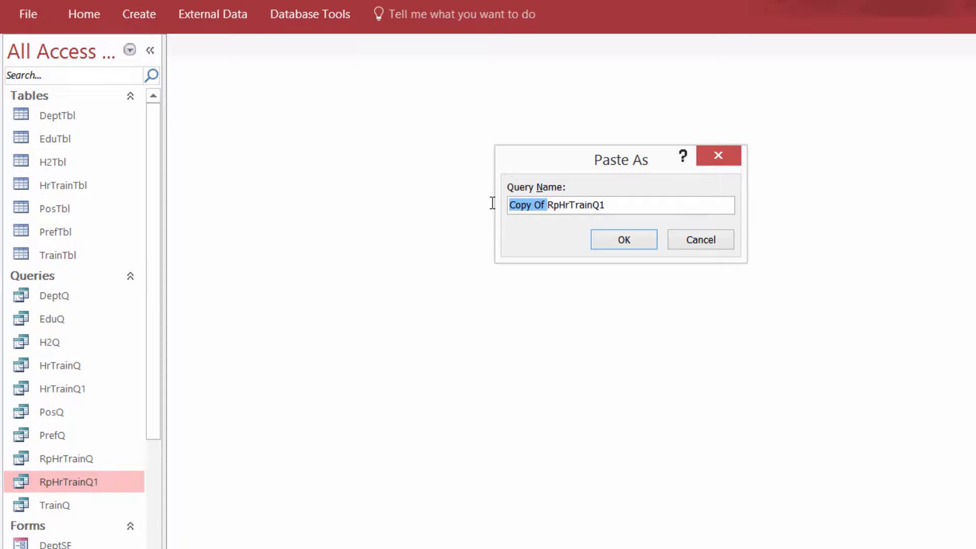
pyautogui.press('Delete')
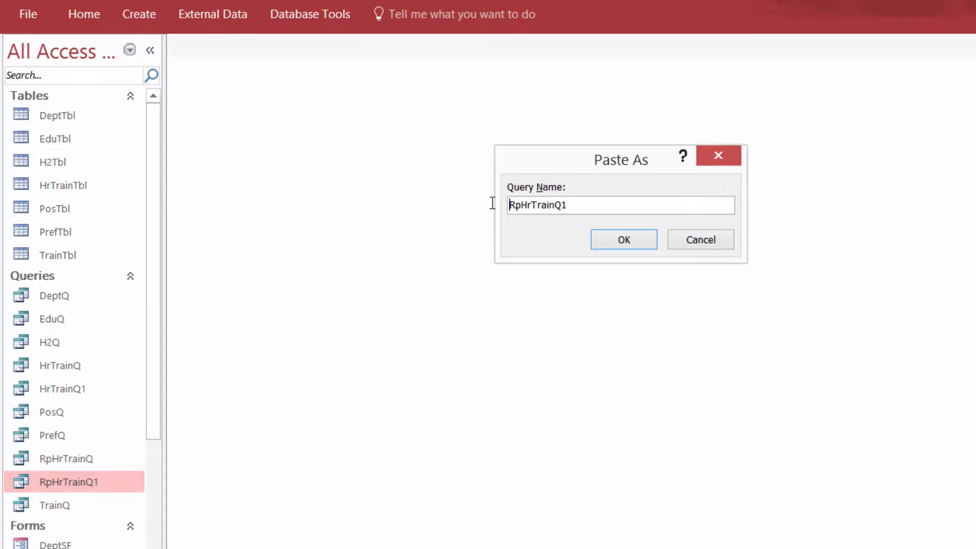
pyautogui.press('End')
pyautogui.press('BackSpace')
pyautogui.write('2')
pyautogui.click(606, 244)
# Open RpHrTrainQ2 in Design View and enlarge the HrTrainTbl field list to show more fields.
pyautogui.rightClick(98, 505)
pyautogui.click(158, 302)
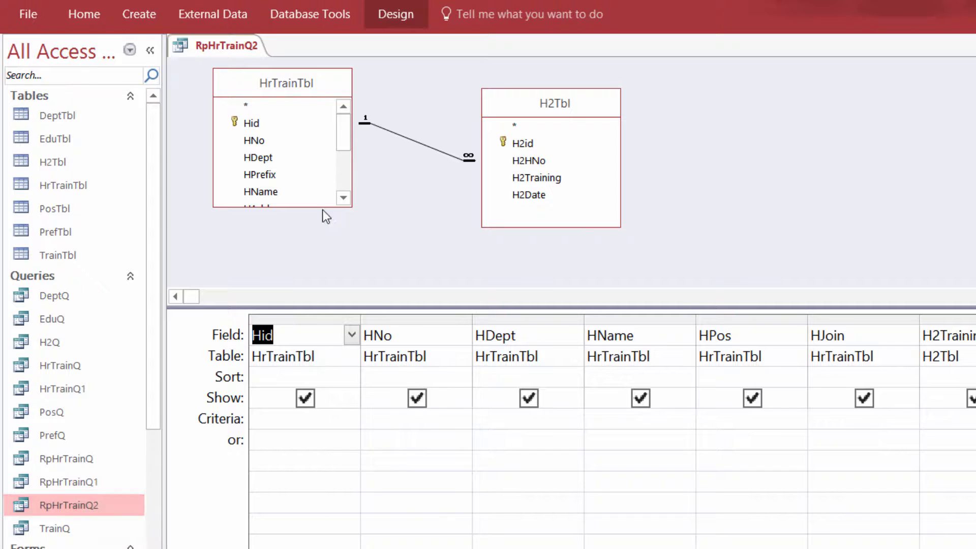
pyautogui.moveTo(326, 207); pyautogui.dragTo(327, 261)
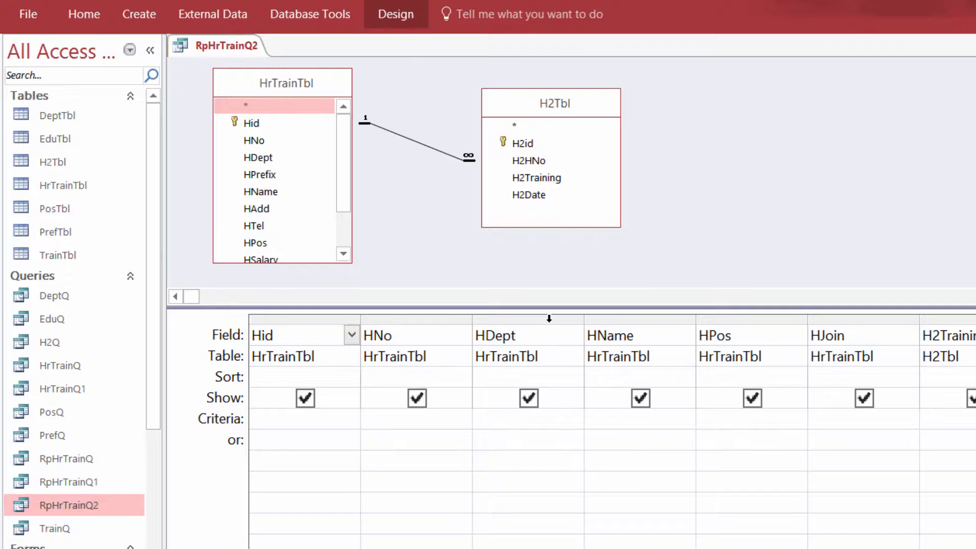
# Open the RpHrTrainQ query in Design View and copy its HSex IIf expression.
pyautogui.click(69, 460)
pyautogui.rightClick(69, 460)
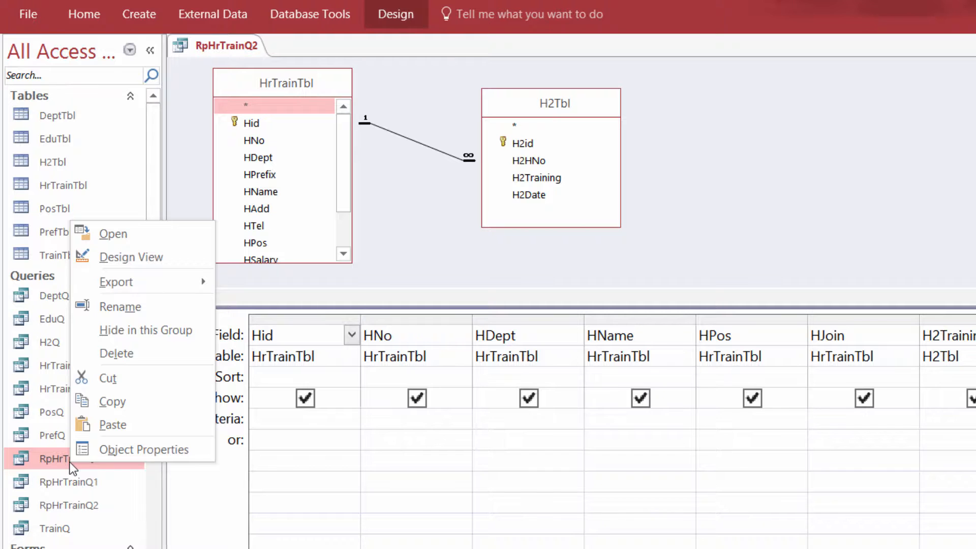
pyautogui.click(130, 255)
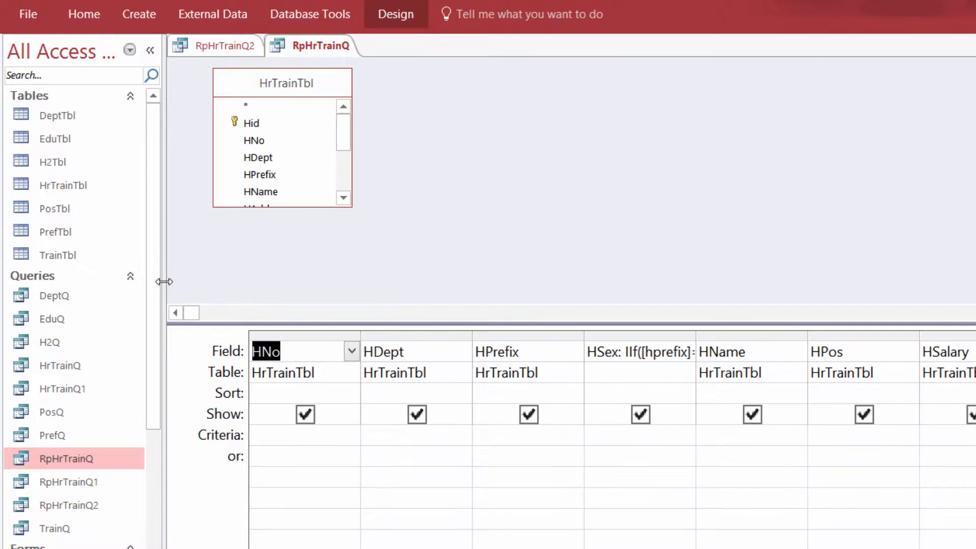
pyautogui.moveTo(586, 351); pyautogui.dragTo(728, 398)
pyautogui.rightClick(690, 353)
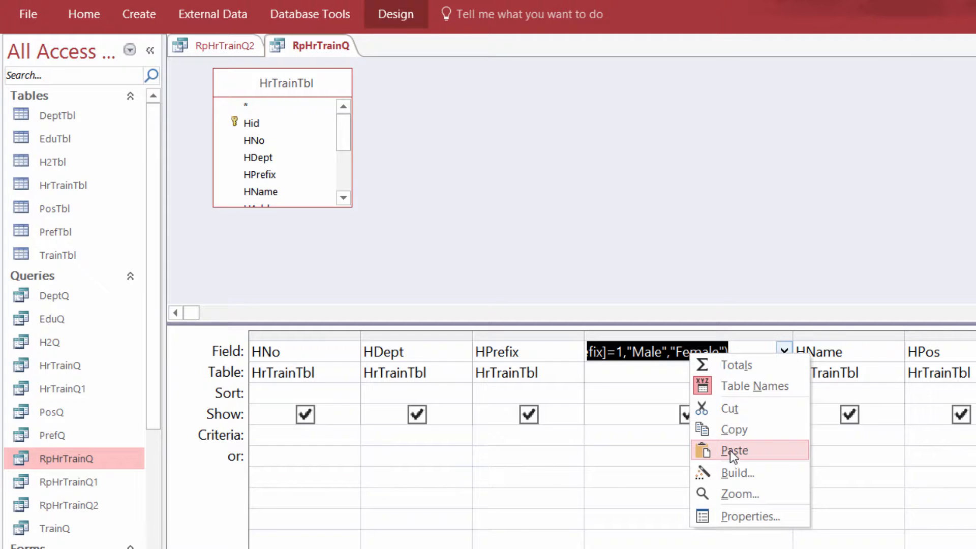
pyautogui.click(734, 430)
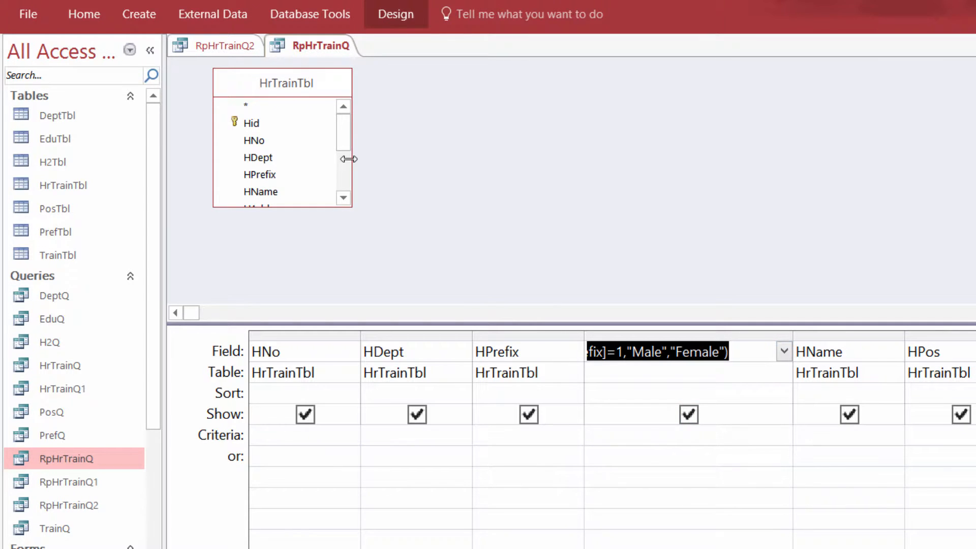
# Insert a blank column before HJoin in the RpHrTrainQ2 design and paste the copied HSex expression into its field.
pyautogui.click(221, 44)
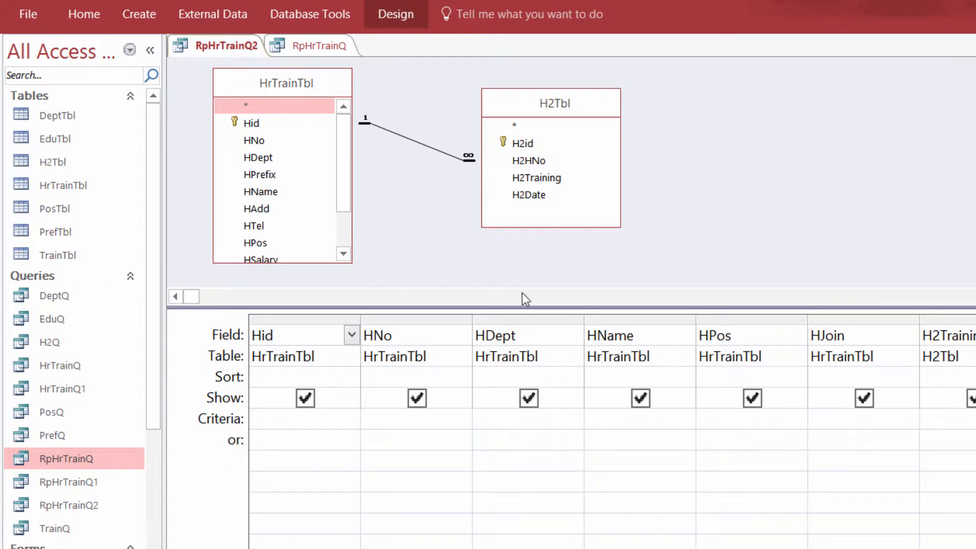
pyautogui.click(852, 318)
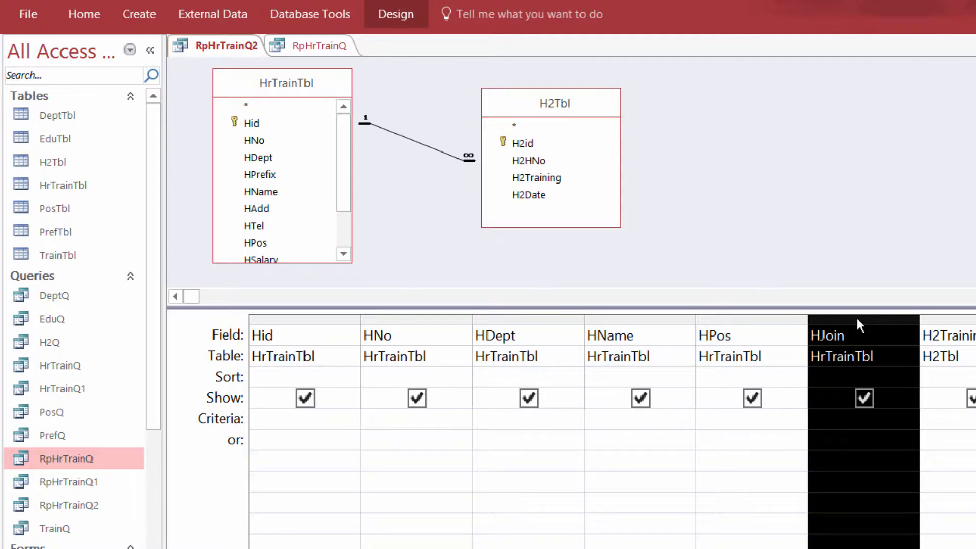
pyautogui.press('Insert')
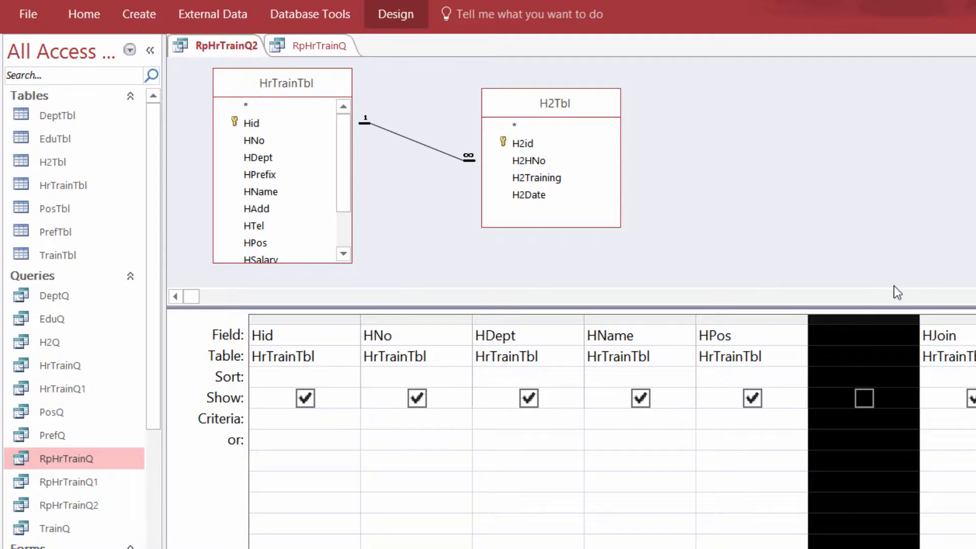
pyautogui.click(840, 335)
pyautogui.rightClick(839, 335)
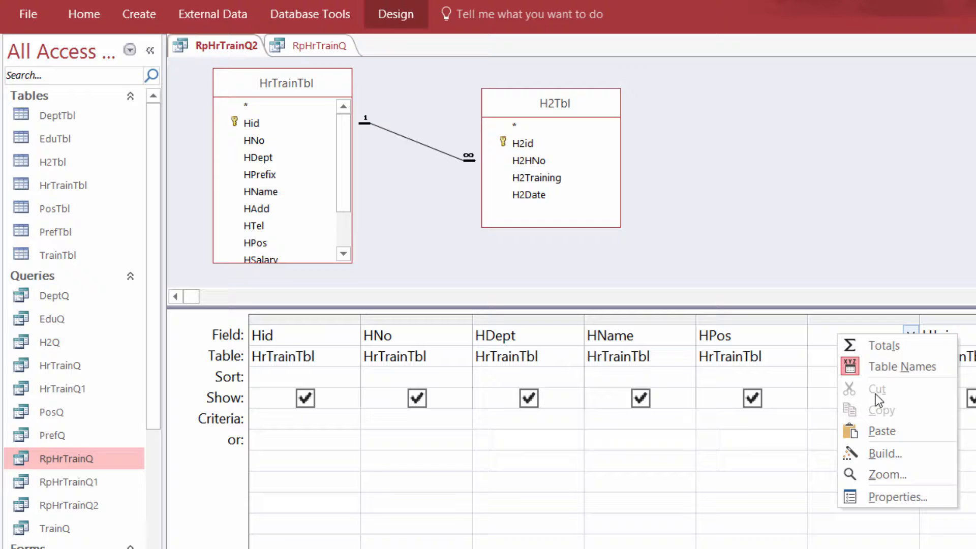
pyautogui.click(889, 431)
pyautogui.click(871, 478)
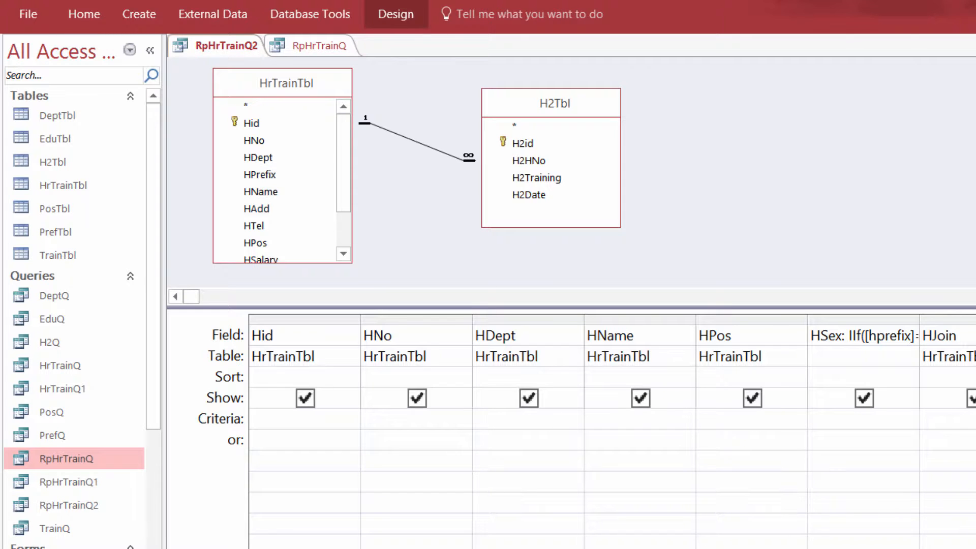
# Add a calculated field after H2Date with the expression format([h2date],"yyyy/mm").
pyautogui.hscroll(1, 613, 427)
pyautogui.hscroll(1, 597, 427)
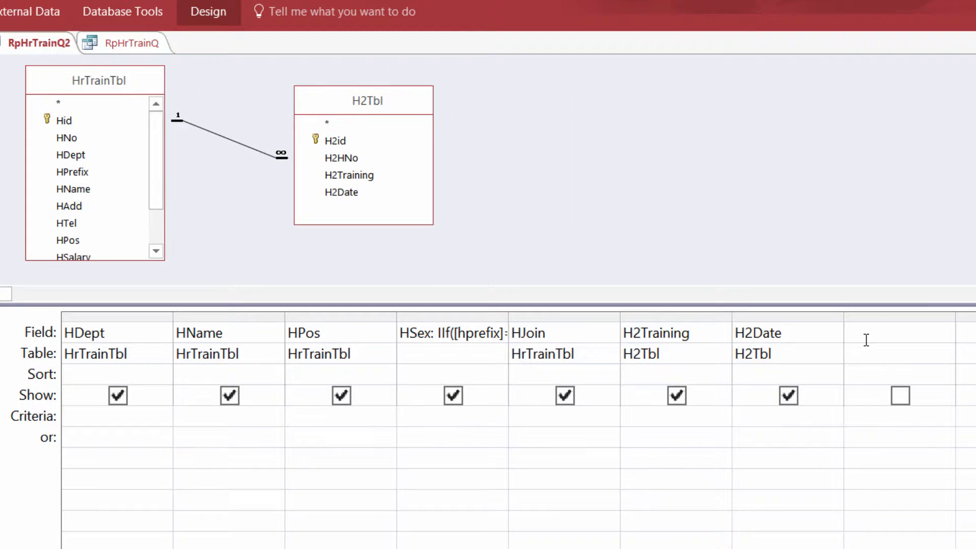
pyautogui.click(867, 339)
pyautogui.write('format([h2d')
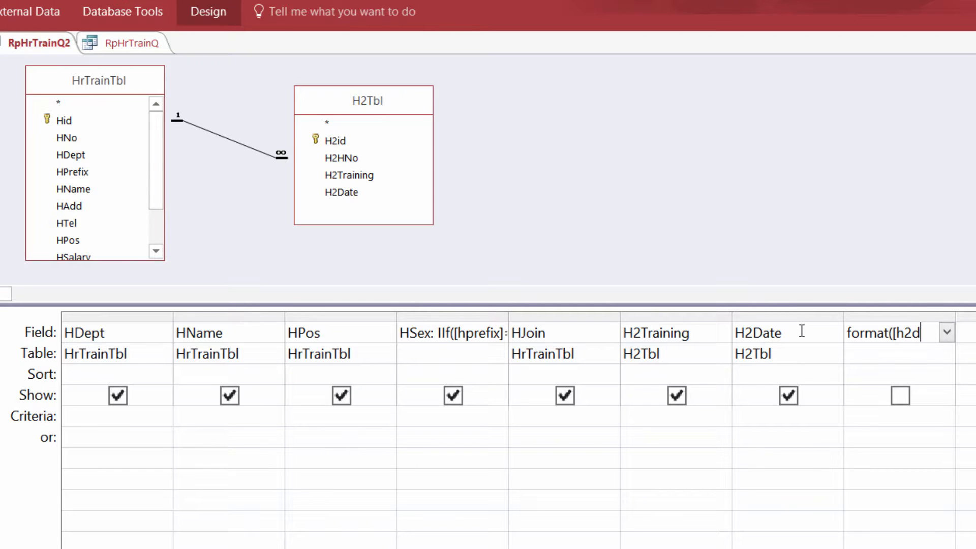
pyautogui.write('ate],')
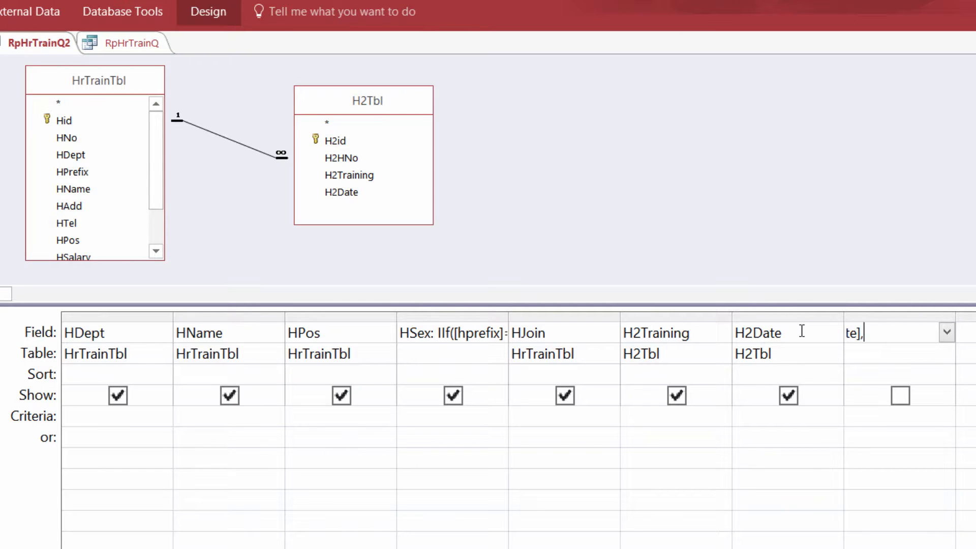
pyautogui.write('"yyyy/mm"')
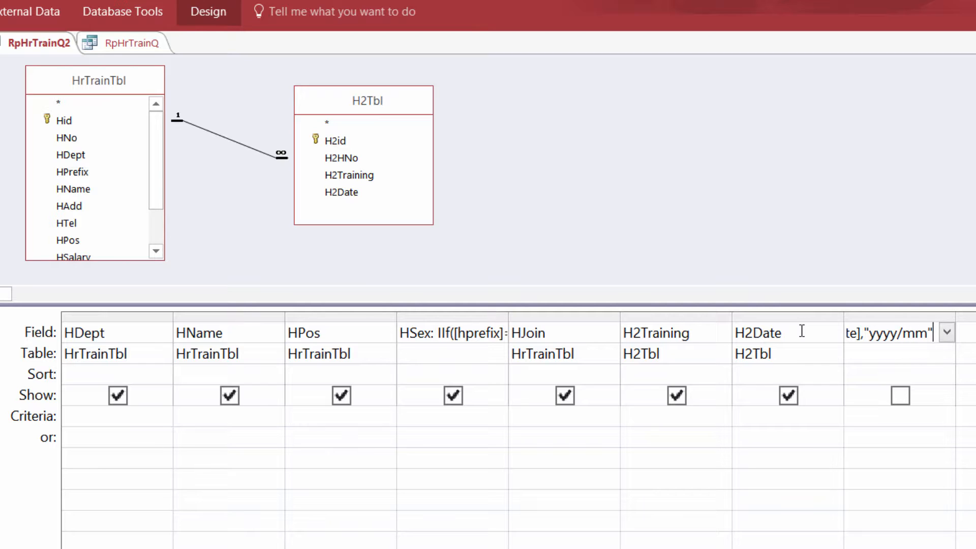
pyautogui.write(')')
pyautogui.press('Return')
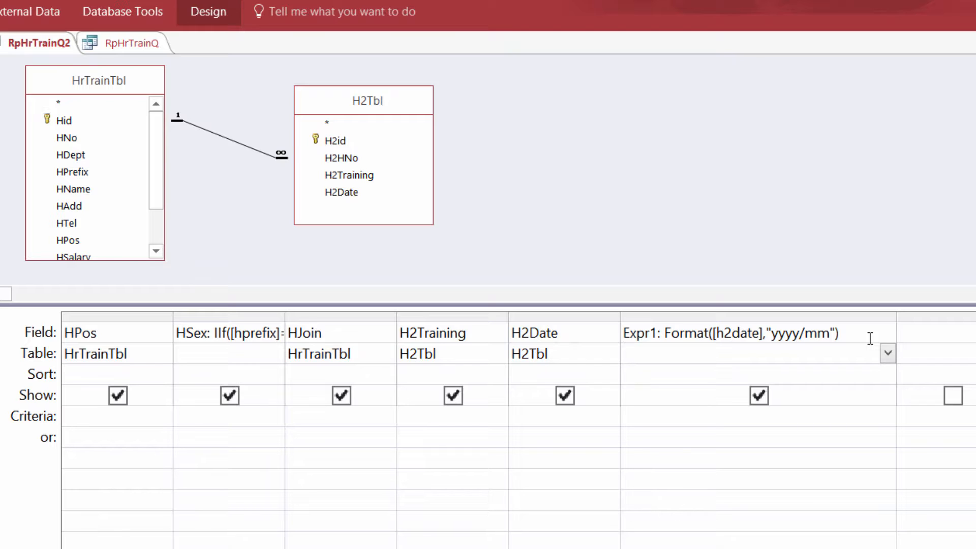
# Rename the calculated year/month field to H2Mon.
pyautogui.doubleClick(637, 333)
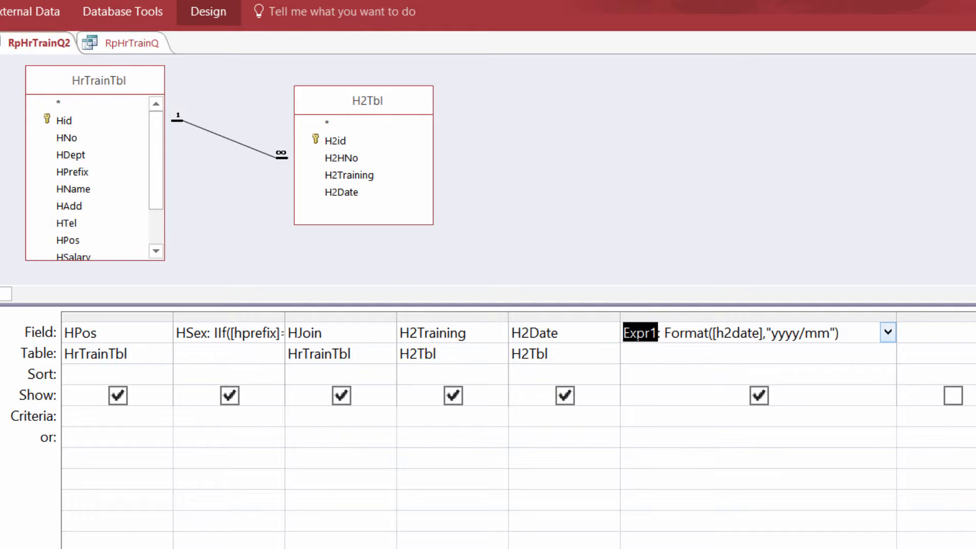
pyautogui.write('H2Mo')
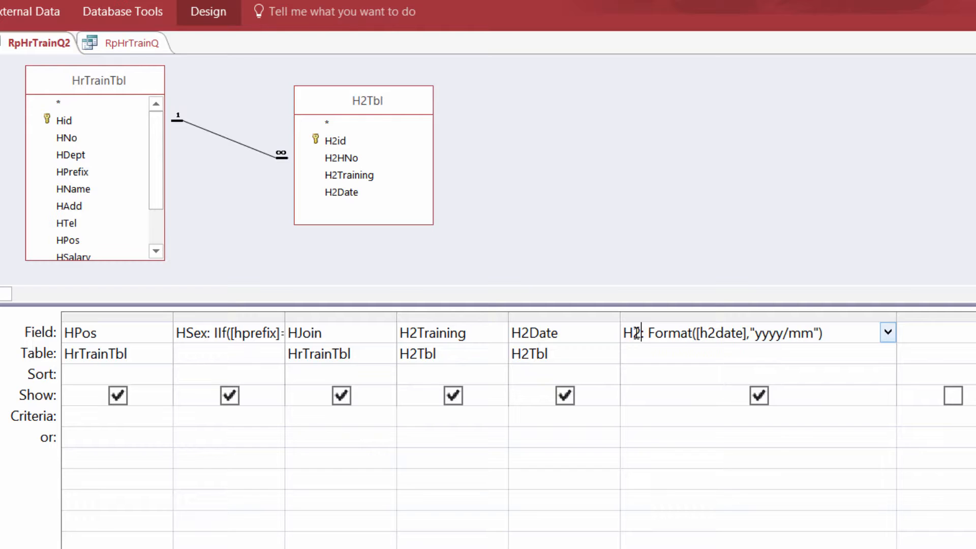
pyautogui.write('n')
pyautogui.press('Down')
# Show RpHrTrainQ2 in Datasheet View and examine the H2Mon, H2Date and HSex columns.
pyautogui.rightClick(38, 44)
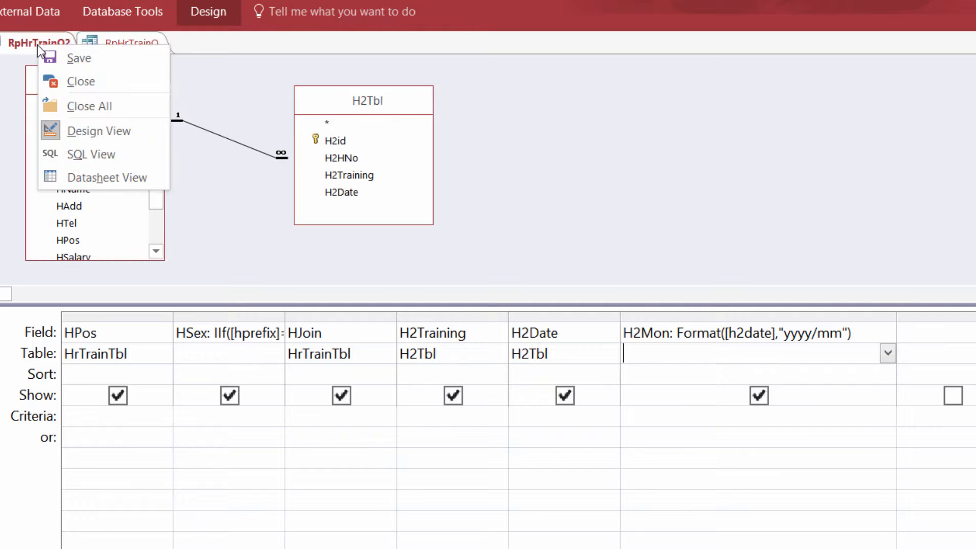
pyautogui.click(79, 178)
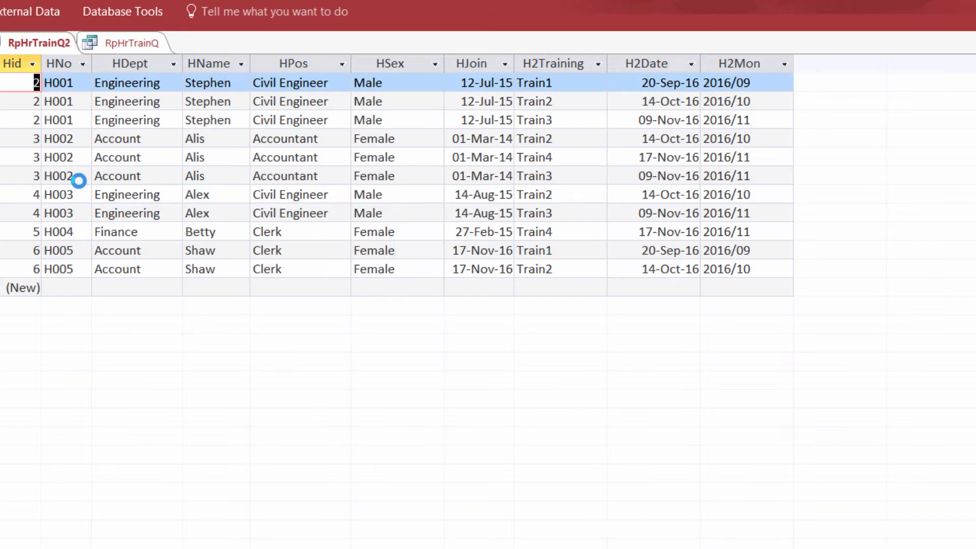
pyautogui.click(739, 63)
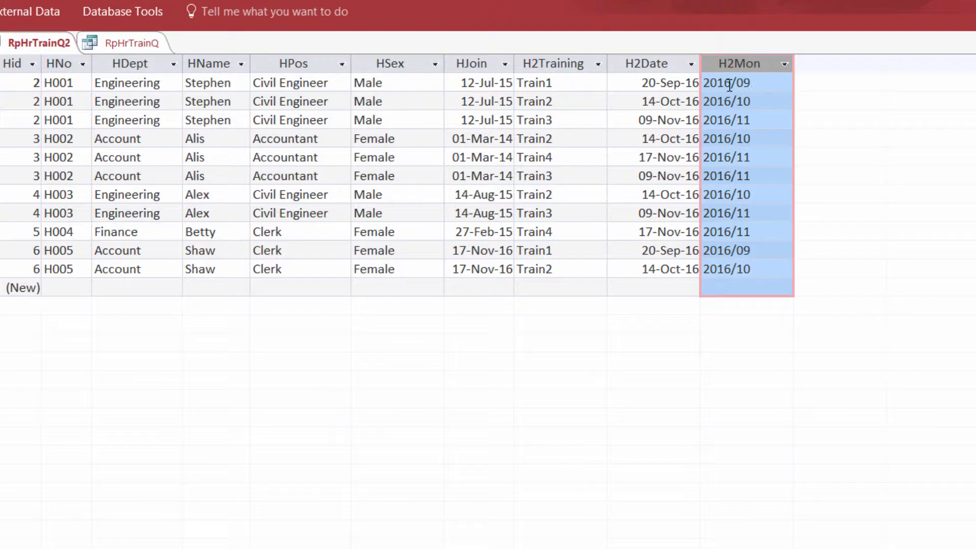
pyautogui.click(651, 65)
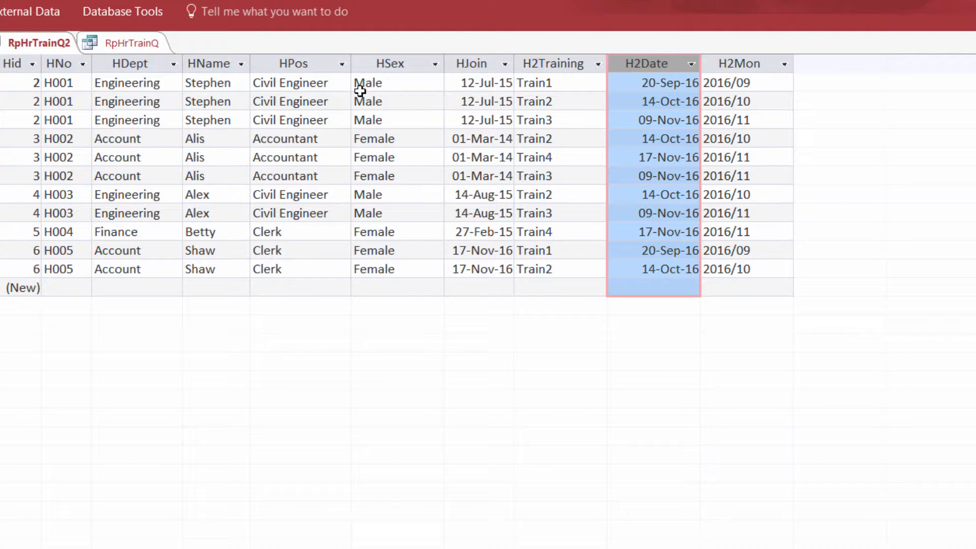
pyautogui.click(389, 62)
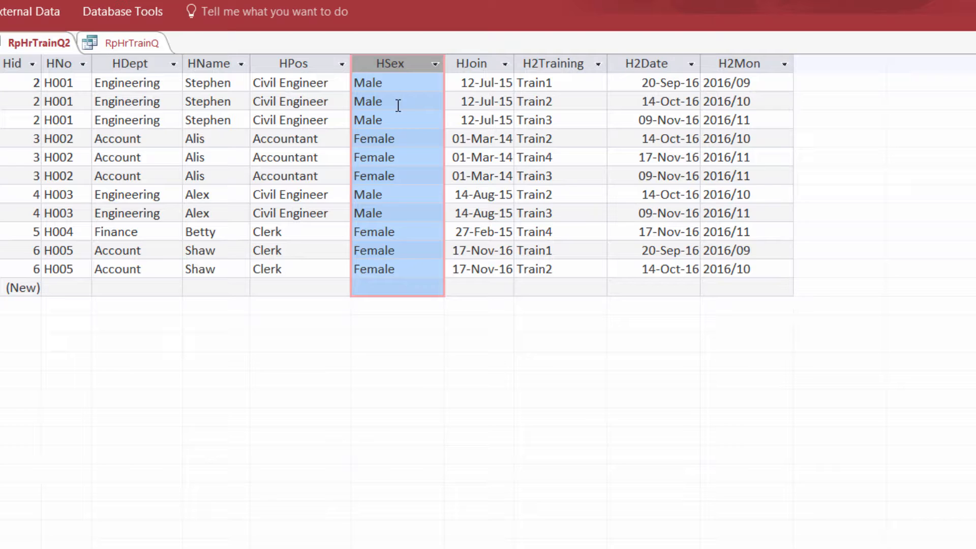
pyautogui.click(356, 157)
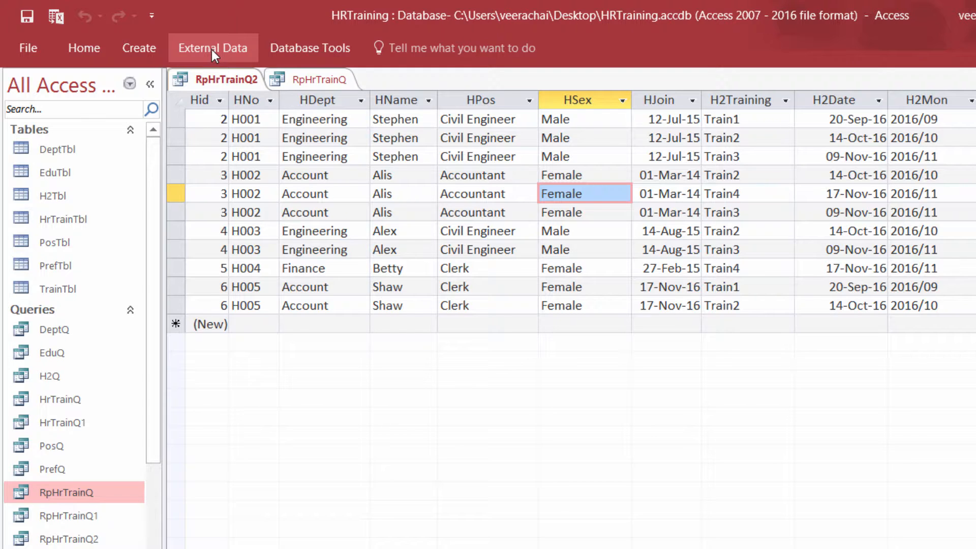
# Start an Excel export of RpHrTrainQ2 and set its destination to RpHrTrainQ2.xlsx on the Desktop.
pyautogui.click(212, 50)
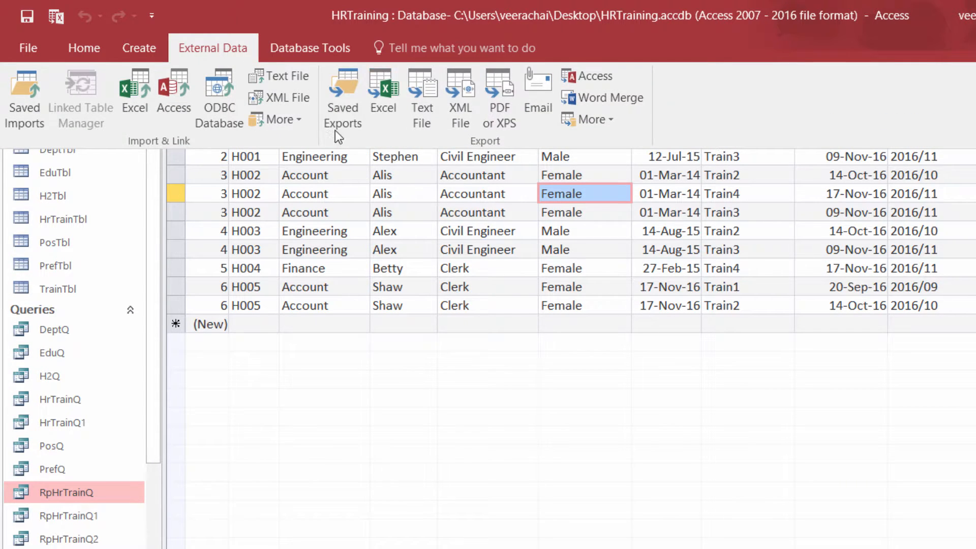
pyautogui.click(386, 97)
pyautogui.click(908, 207)
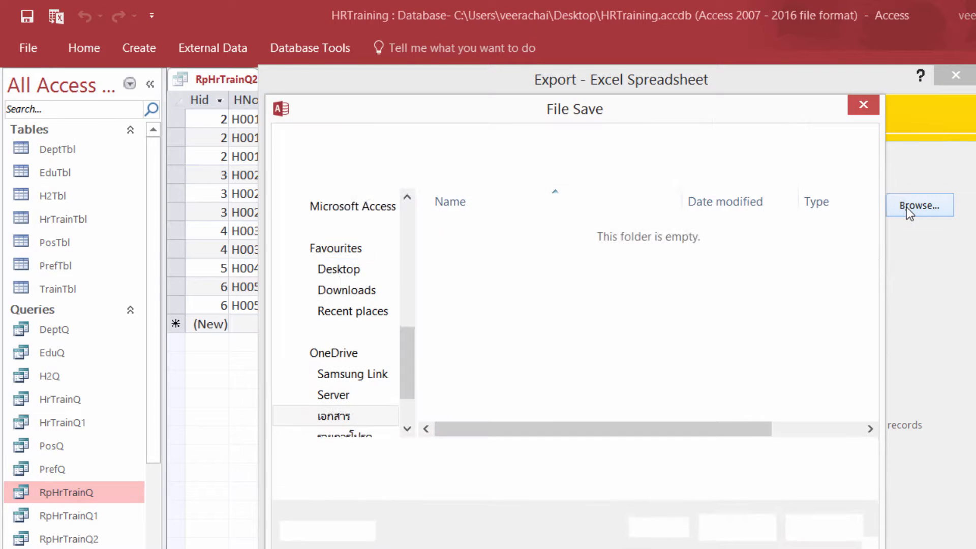
pyautogui.click(336, 244)
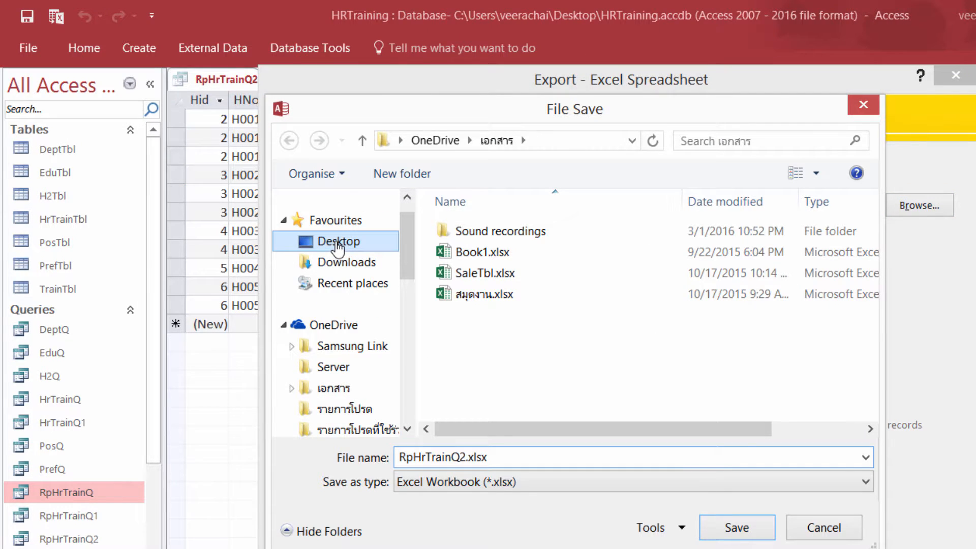
pyautogui.click(735, 532)
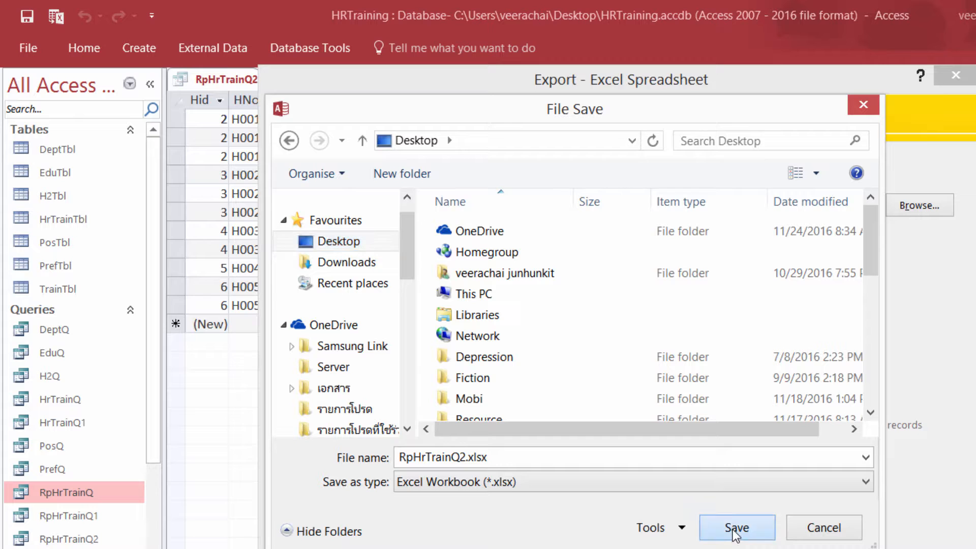
# Export the query with formatting and layout, opening the destination file once the export is complete.
pyautogui.click(311, 316)
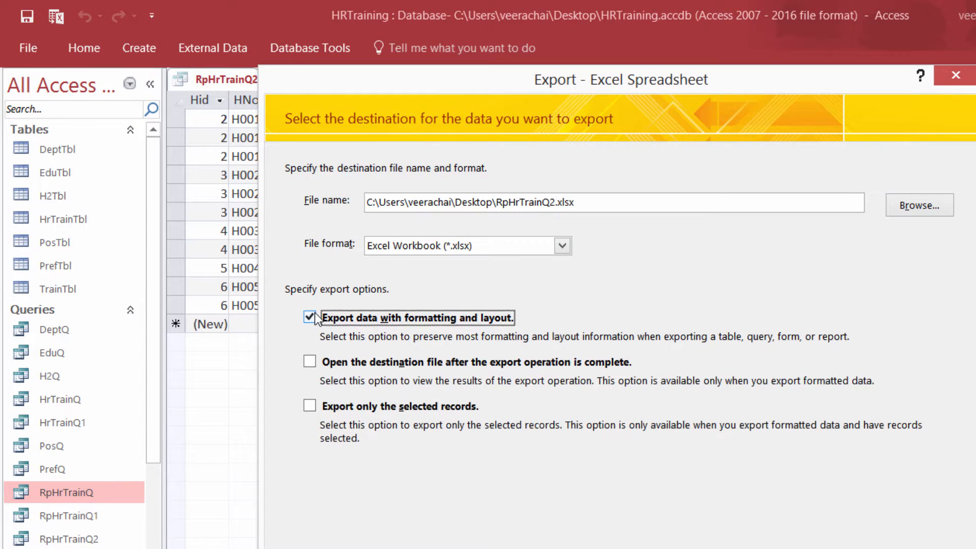
pyautogui.click(325, 363)
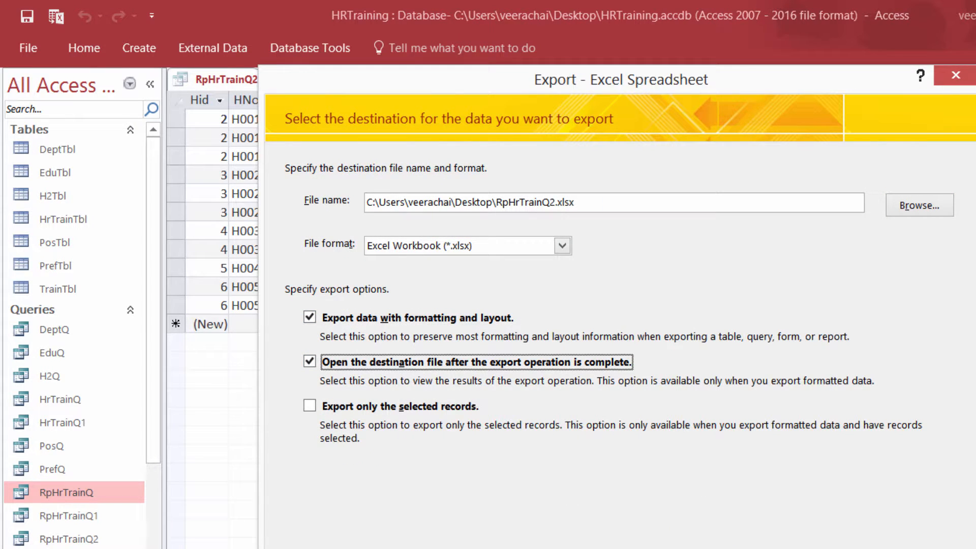
pyautogui.press('Return')
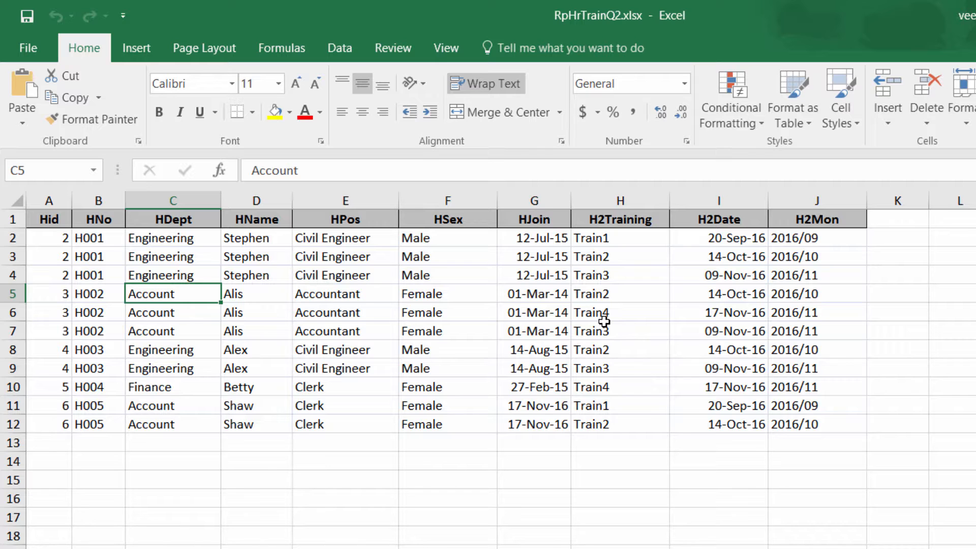
# Create a PivotTable on a new worksheet from the whole exported data range RpHrTrainQ2!$A$1:$J$12.
pyautogui.hotkey('ctrl', 'a')
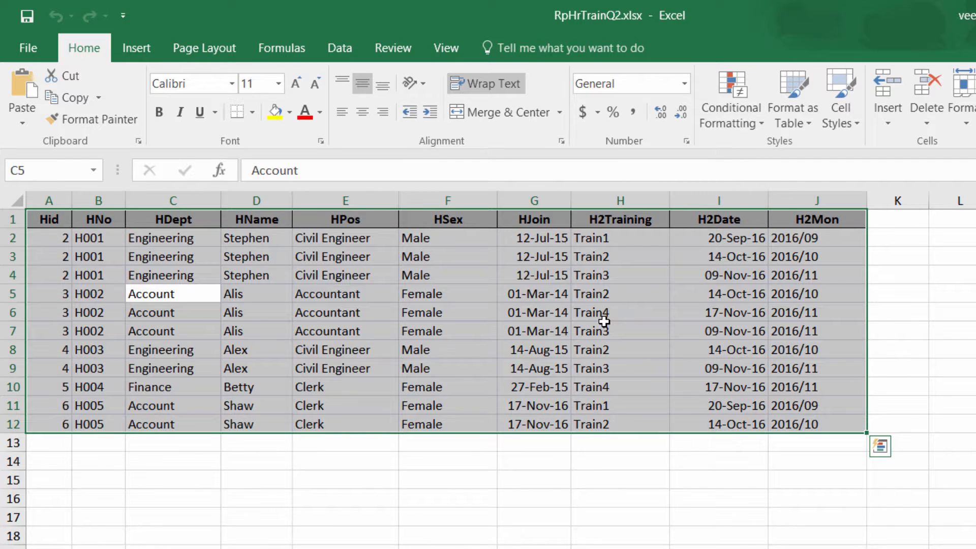
pyautogui.click(140, 45)
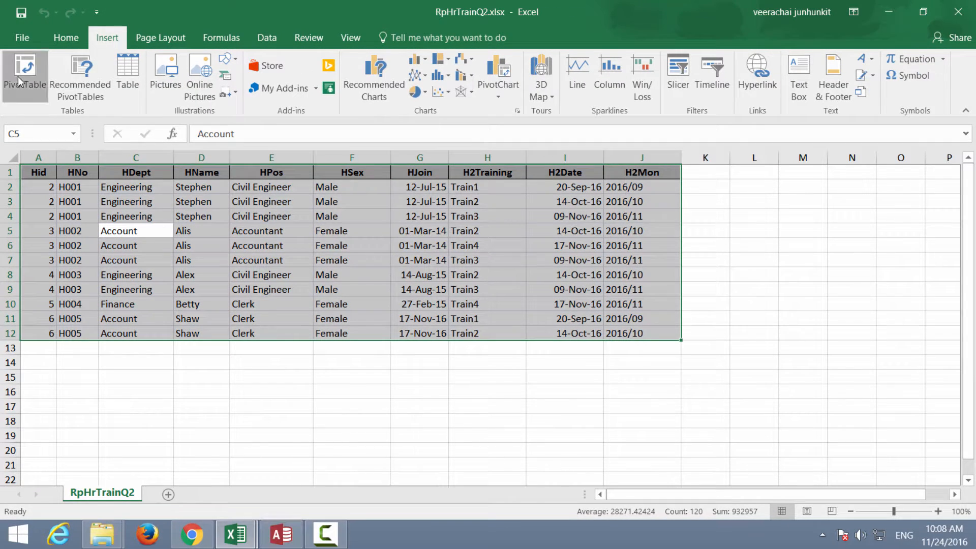
pyautogui.click(17, 76)
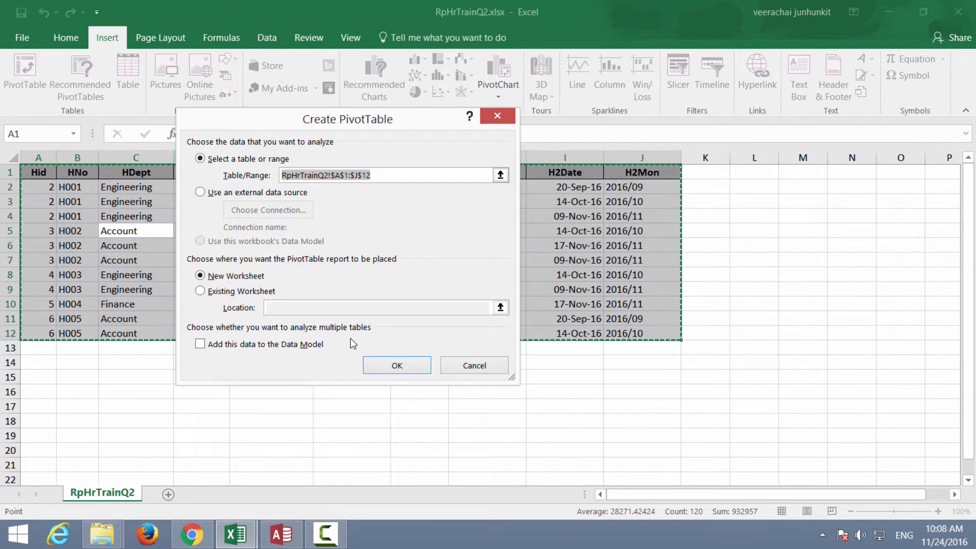
pyautogui.click(374, 371)
# Lay out the PivotTable with HDept as rows, H2Training as columns and the count of HName as values.
pyautogui.moveTo(849, 254); pyautogui.dragTo(874, 449)
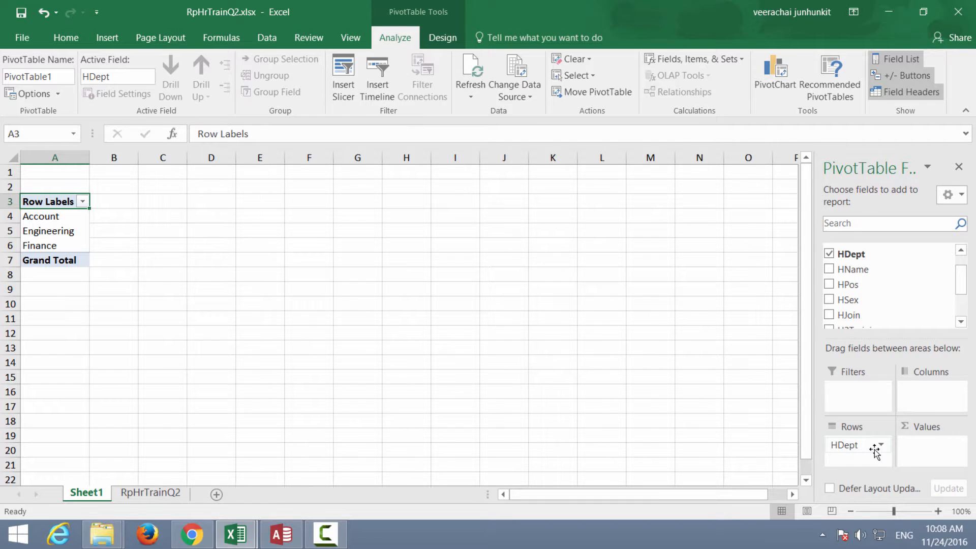
pyautogui.moveTo(869, 324); pyautogui.dragTo(915, 393)
pyautogui.moveTo(853, 295); pyautogui.dragTo(933, 452)
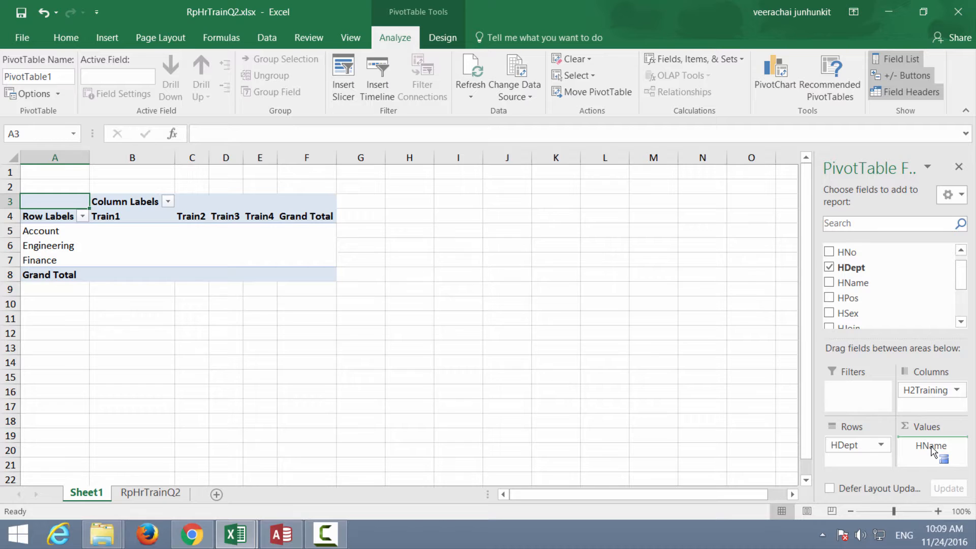
pyautogui.moveTo(932, 448); pyautogui.dragTo(933, 448)
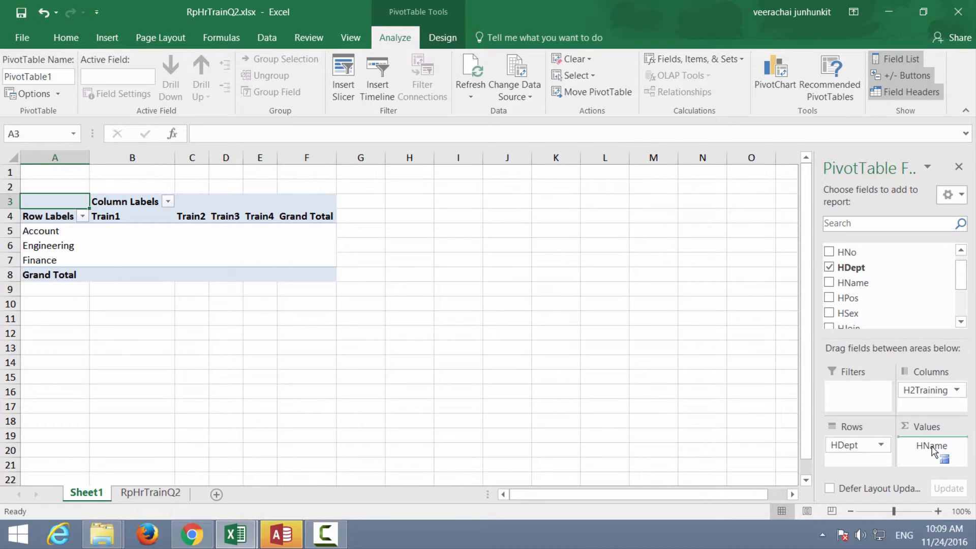
pyautogui.moveTo(933, 450); pyautogui.dragTo(922, 458)
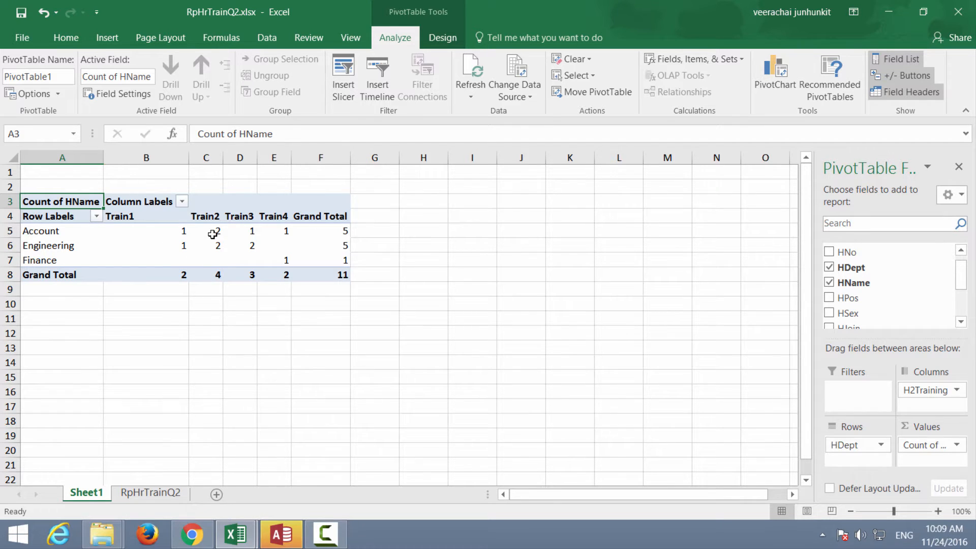
# Add H2Mon to the PivotTable columns above H2Training to split the training counts by month.
pyautogui.moveTo(213, 235)
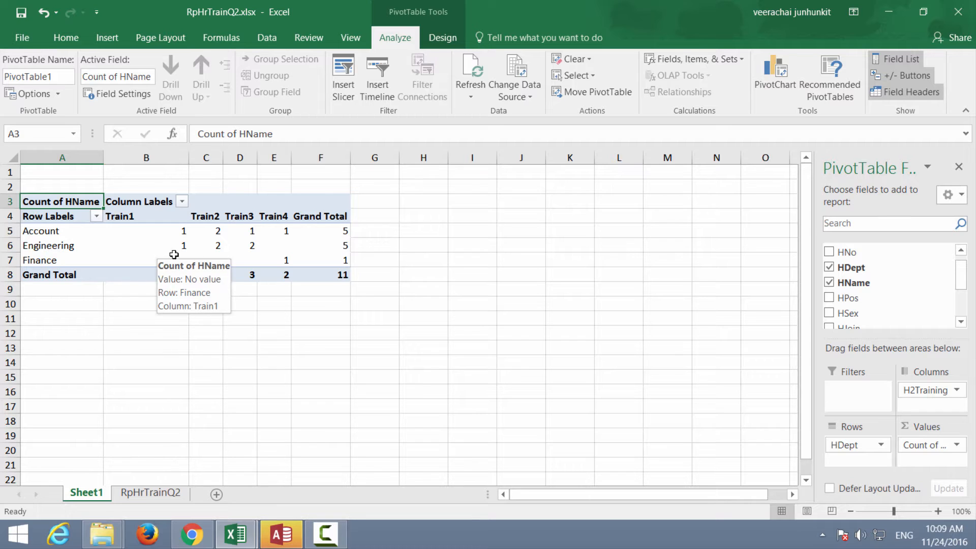
pyautogui.moveTo(218, 254)
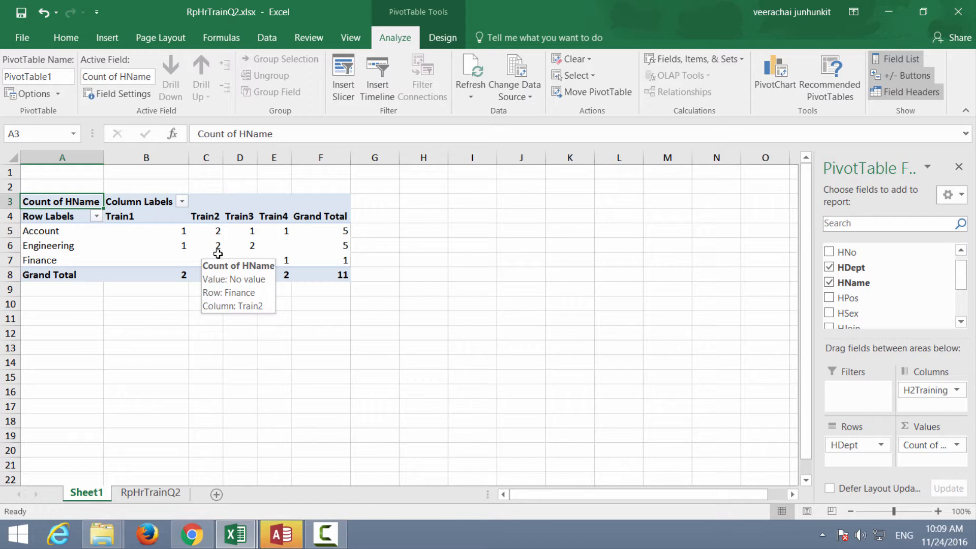
pyautogui.moveTo(247, 251)
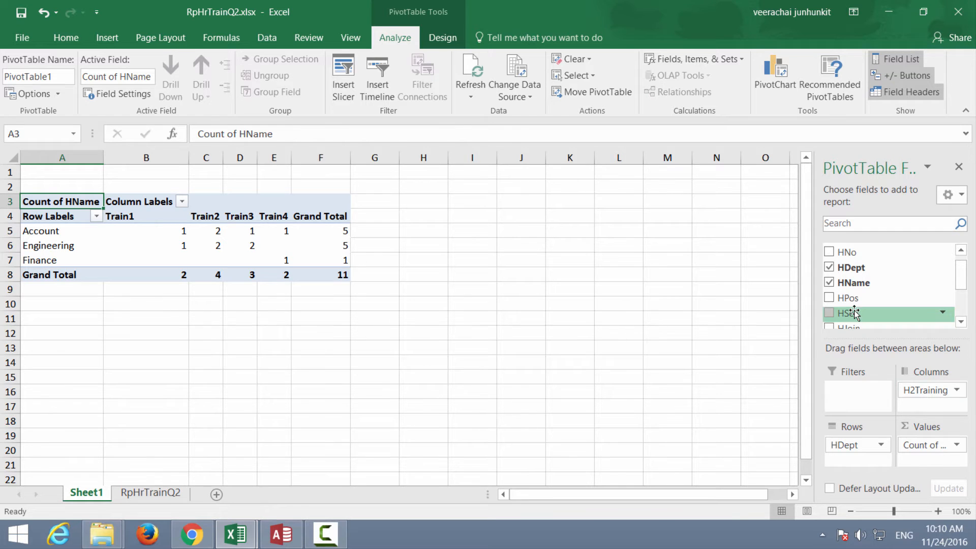
pyautogui.scroll(-2, 859, 303)
pyautogui.moveTo(854, 301); pyautogui.dragTo(924, 387)
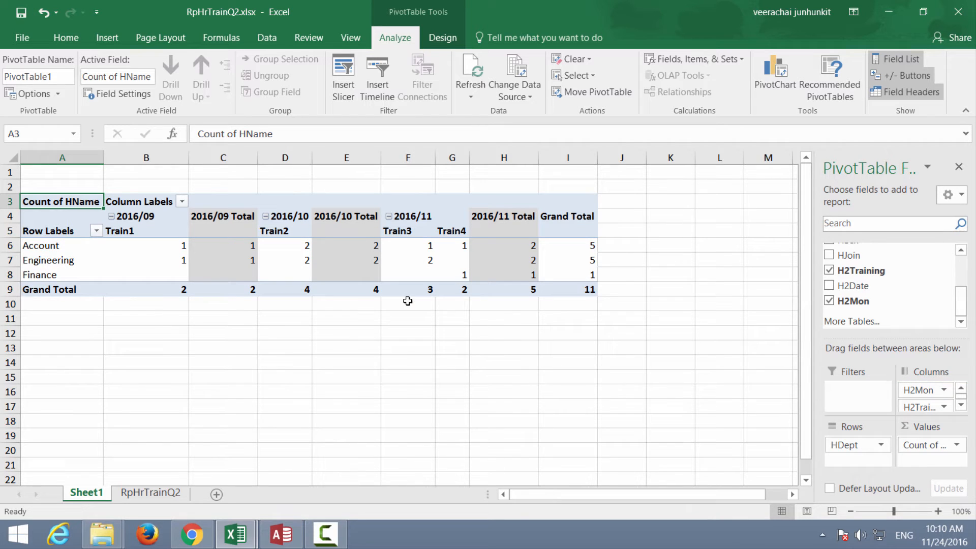
# Turn off the H2Mon subtotals in the PivotTable.
pyautogui.rightClick(218, 221)
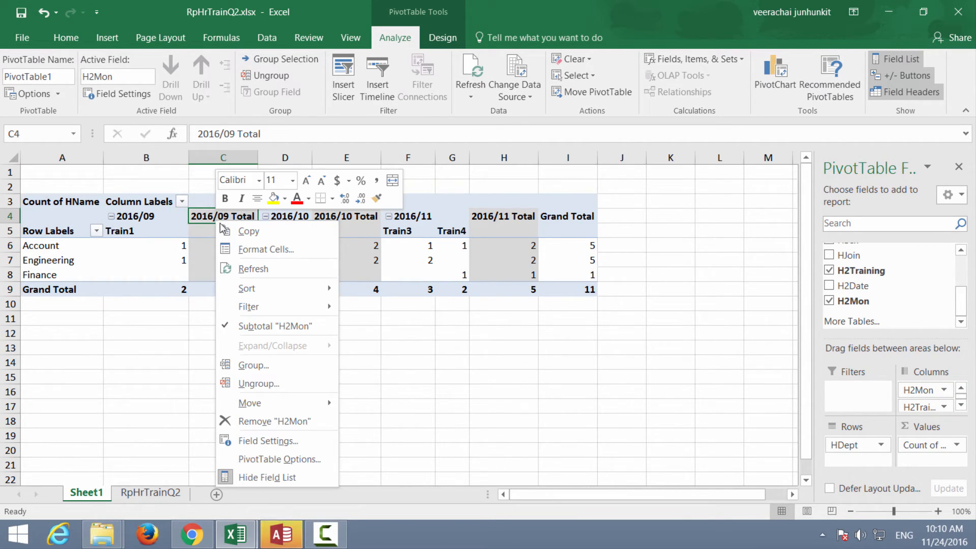
pyautogui.click(287, 326)
pyautogui.click(235, 262)
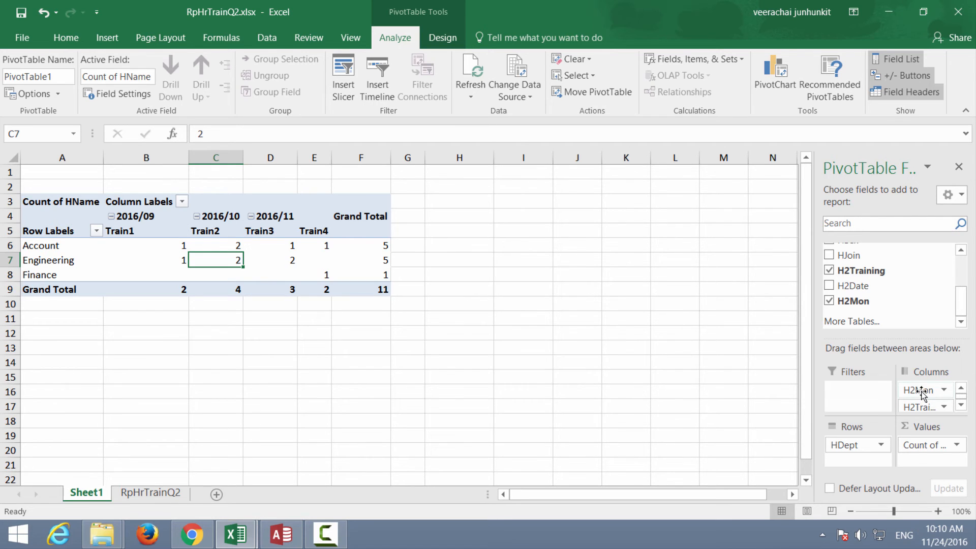
# Move H2Mon from the columns to the report filter and filter the PivotTable to 2016/10.
pyautogui.moveTo(920, 391); pyautogui.dragTo(854, 402)
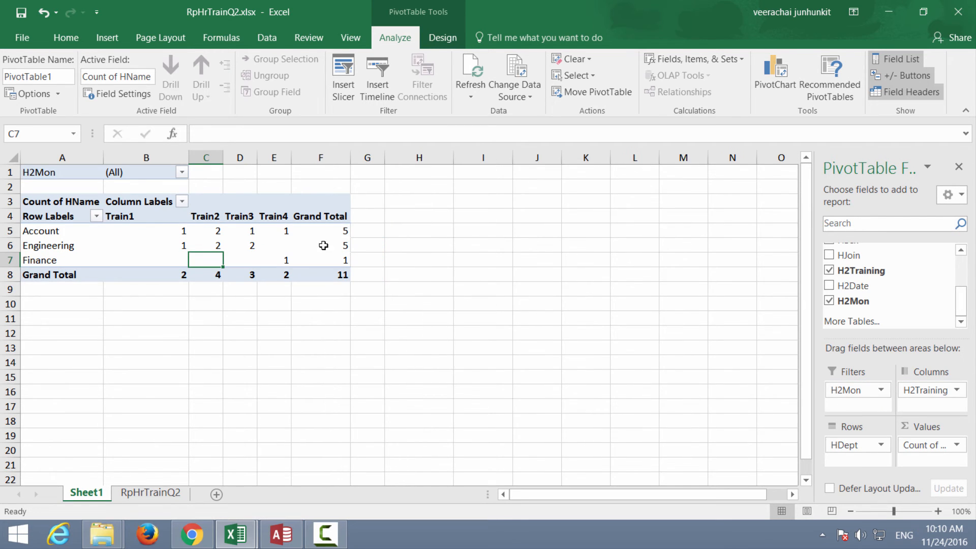
pyautogui.click(182, 172)
pyautogui.click(41, 232)
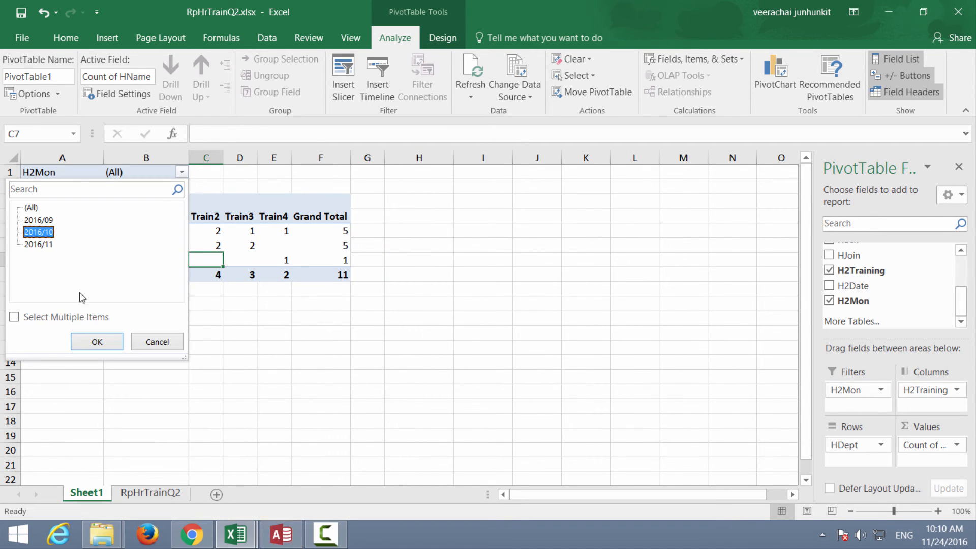
pyautogui.click(95, 343)
pyautogui.click(95, 340)
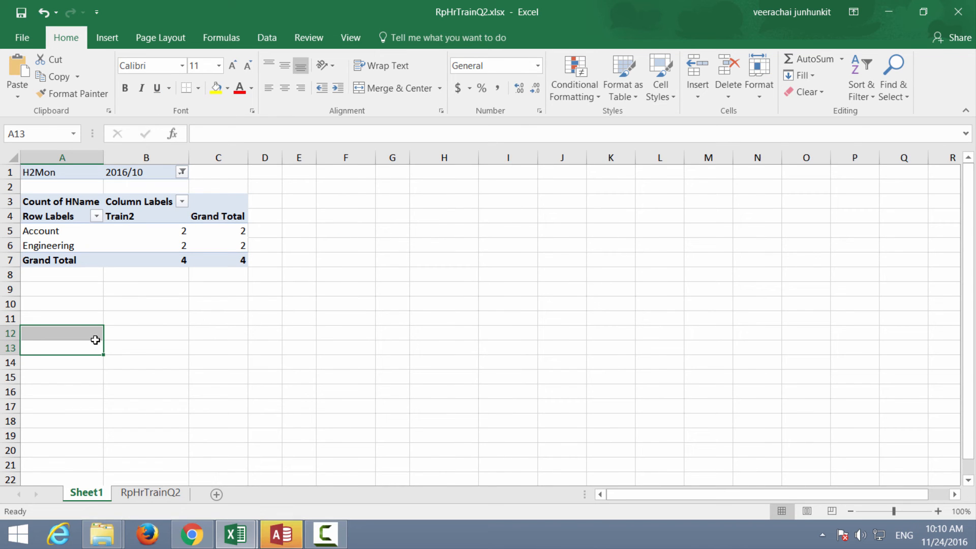